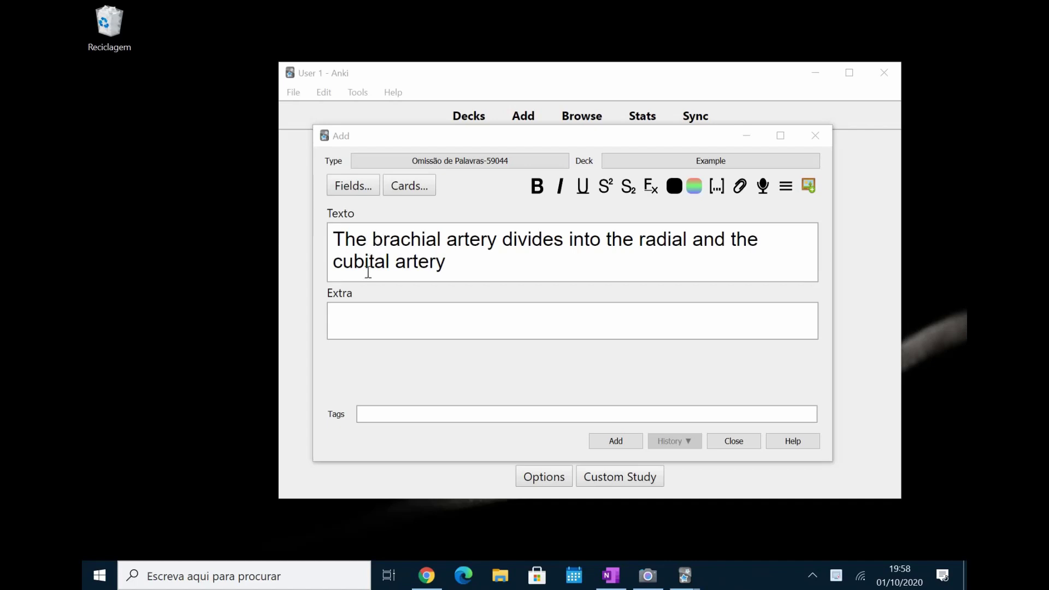
Make brachial a cloze and radial the next cloze in the artery sentence.
{"action": "left_click", "coordinate": [377, 239]}
{"action": "key", "text": "shift+Right"}
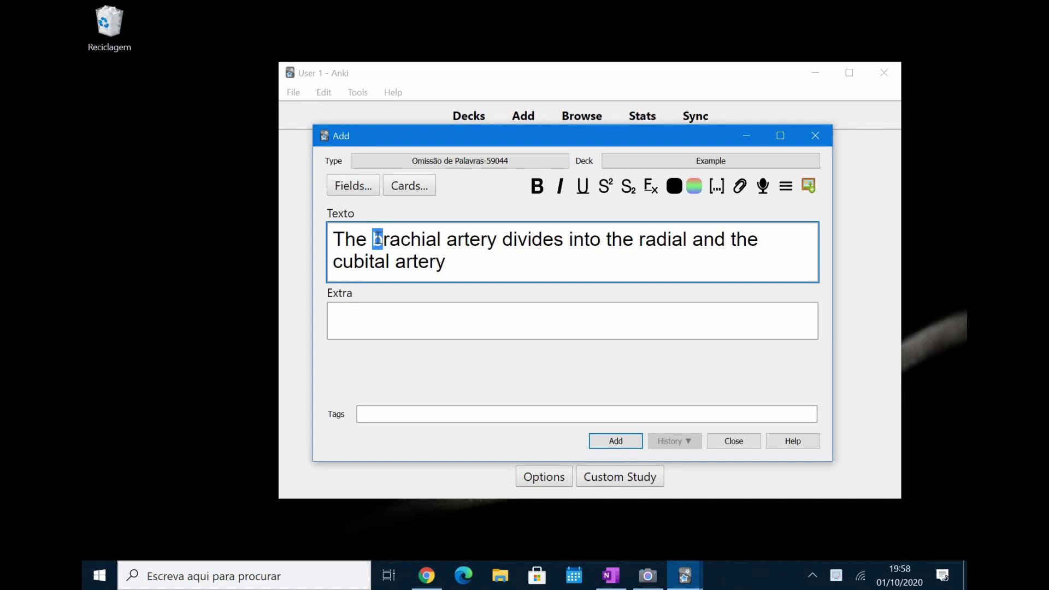
{"action": "left_click", "coordinate": [377, 239]}
{"action": "left_click_drag", "start_coordinate": [373, 239], "coordinate": [441, 241]}
{"action": "left_click", "coordinate": [657, 246]}
{"action": "double_click", "coordinate": [424, 241]}
{"action": "key", "text": "ctrl+shift+c"}
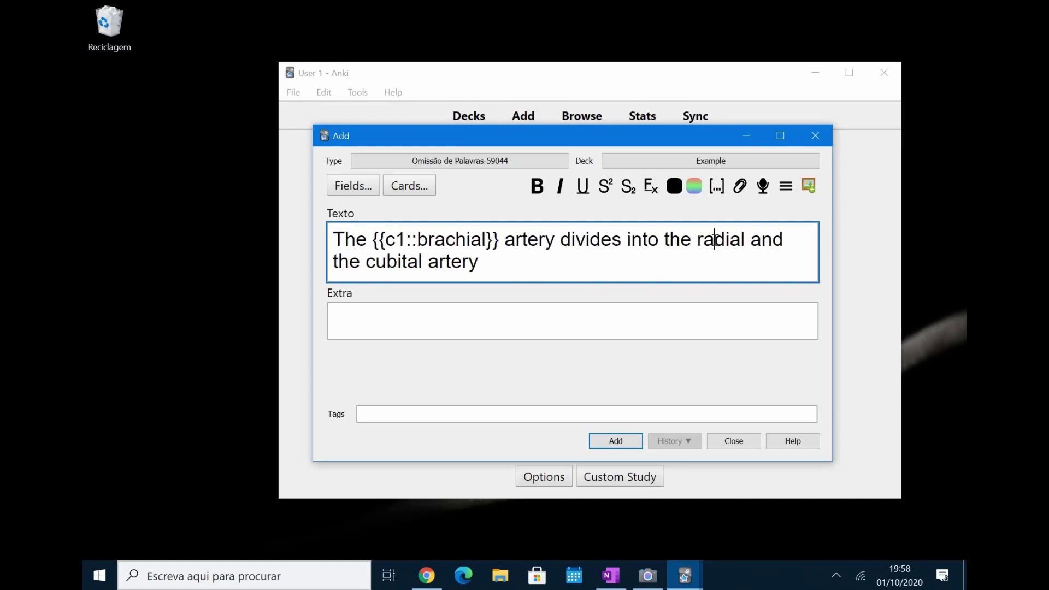
Cloze cubital and change its number from c3 to c2 to match radial.
{"action": "double_click", "coordinate": [717, 241]}
{"action": "key", "text": "ctrl+shift+c"}
{"action": "double_click", "coordinate": [424, 262]}
{"action": "key", "text": "ctrl+shift+c"}
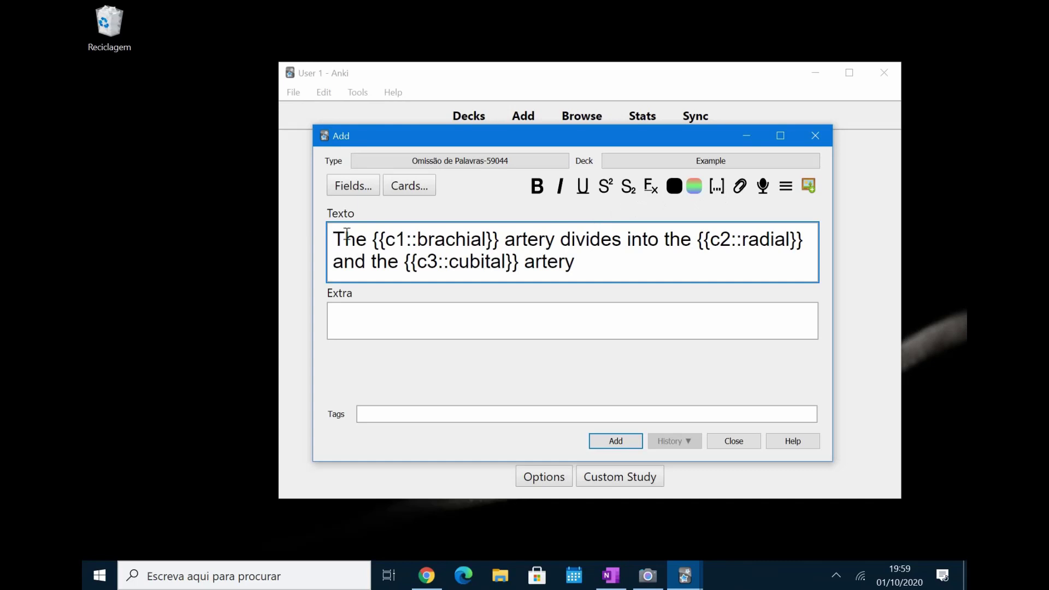
{"action": "left_click", "coordinate": [438, 261]}
{"action": "key", "text": "BackSpace"}
{"action": "type", "text": "2"}
{"action": "key", "text": "Left"}
{"action": "key", "text": "Left"}
{"action": "key", "text": "shift+Left"}
{"action": "key", "text": "shift+Left"}
{"action": "left_click", "coordinate": [523, 263]}
{"action": "left_click_drag", "start_coordinate": [372, 240], "coordinate": [499, 241]}
{"action": "left_click", "coordinate": [642, 241]}
Add the artery note, preview both cloze cards, then pick the brachial artery diagram in Google Images.
{"action": "left_click", "coordinate": [609, 441]}
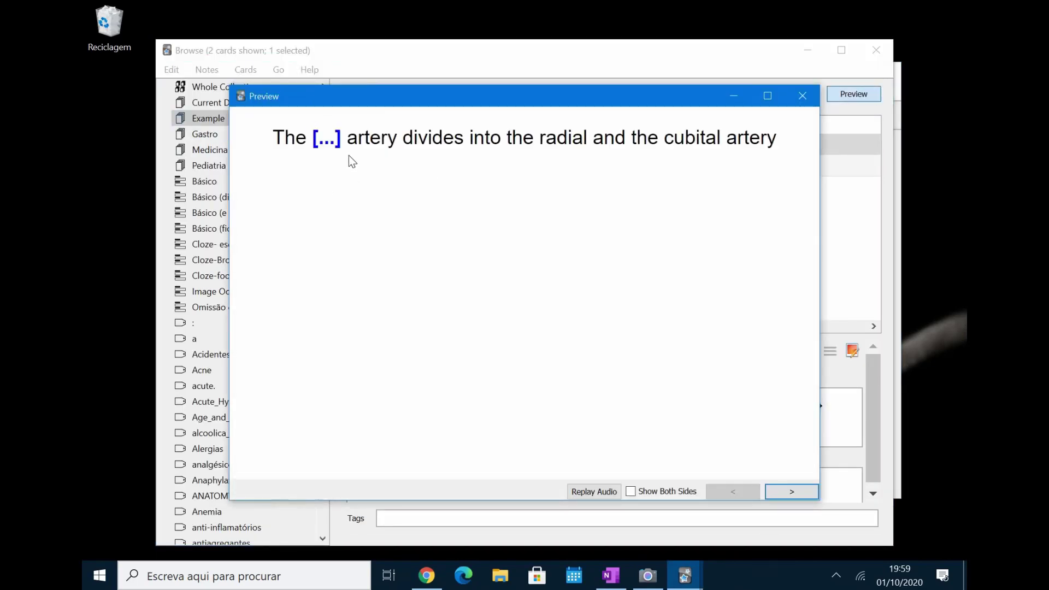
{"action": "left_click", "coordinate": [787, 493]}
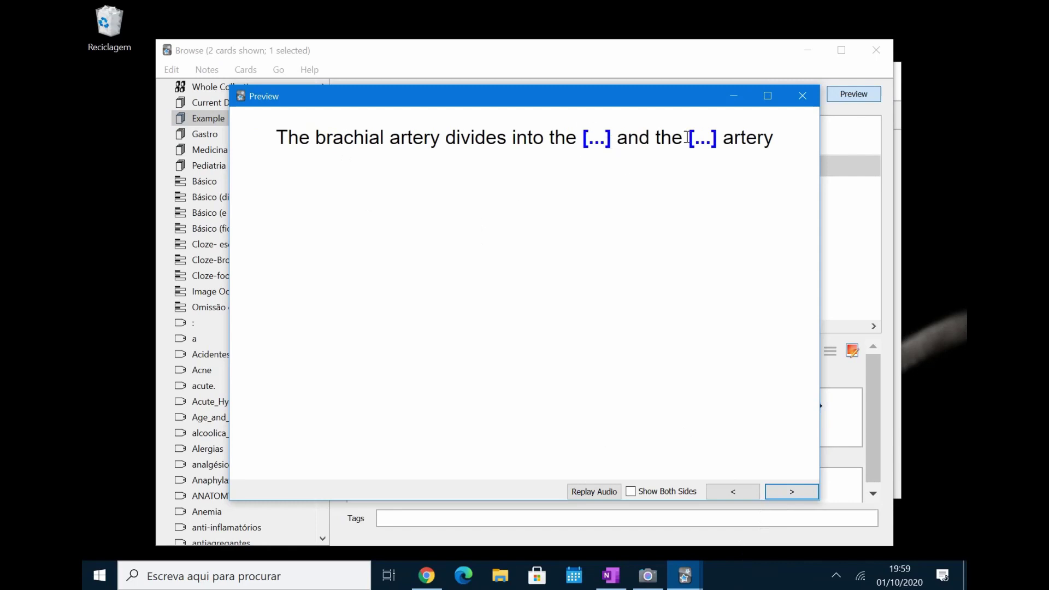
{"action": "left_click", "coordinate": [779, 490]}
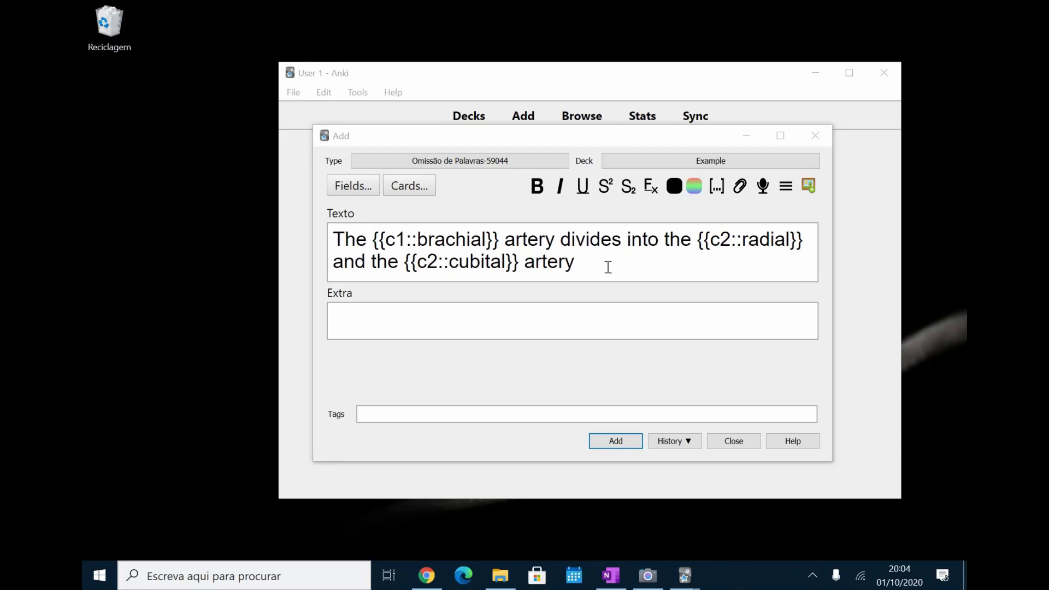
{"action": "left_click", "coordinate": [427, 575]}
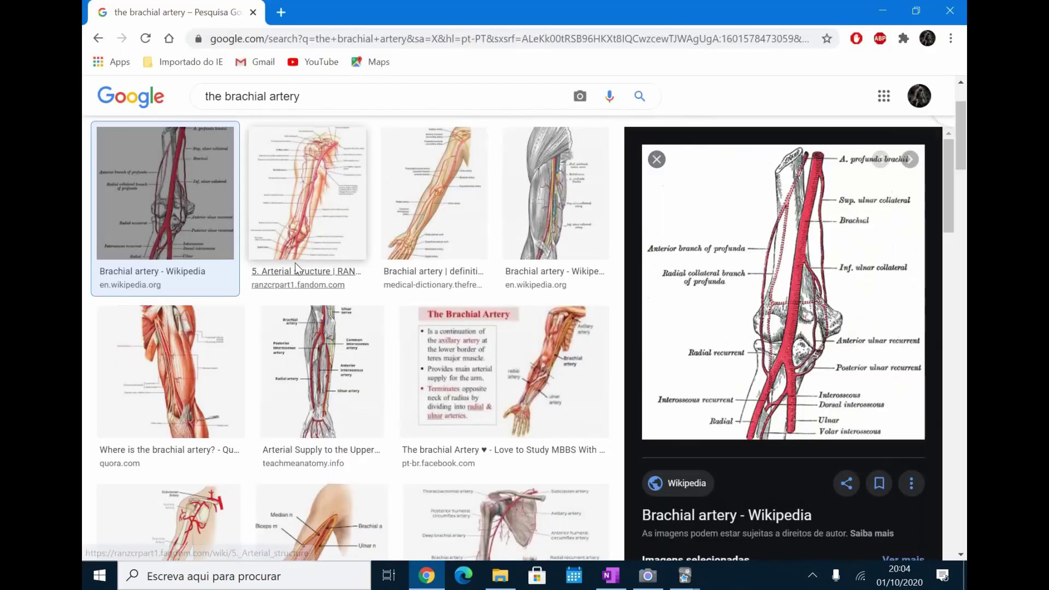
{"action": "right_click", "coordinate": [733, 299]}
Copy the brachial artery diagram and paste it into the note's Extra field.
{"action": "left_click", "coordinate": [790, 468]}
{"action": "key", "text": "alt+Tab"}
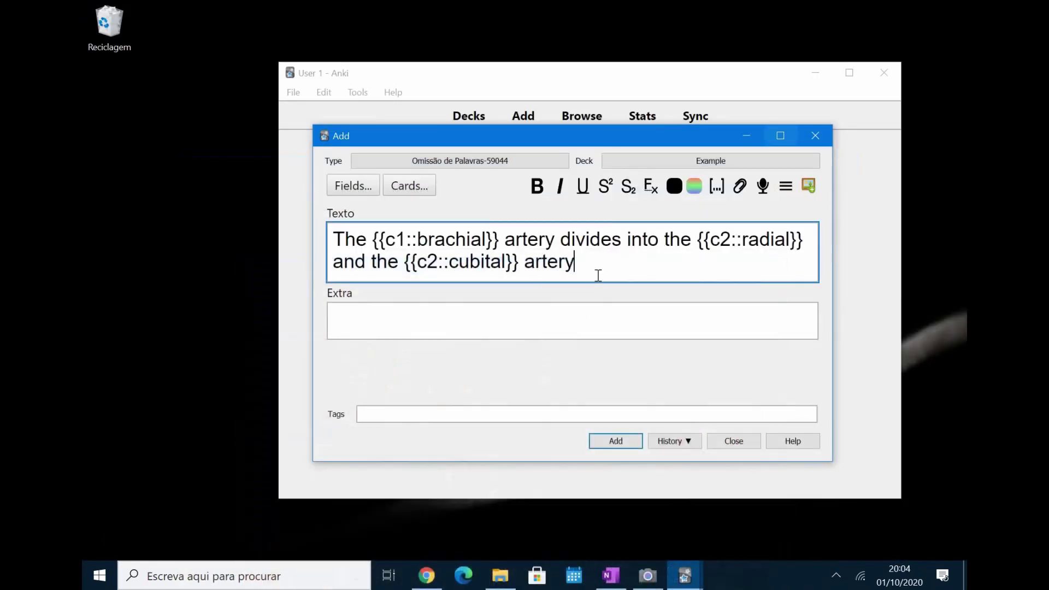
{"action": "left_click", "coordinate": [555, 308]}
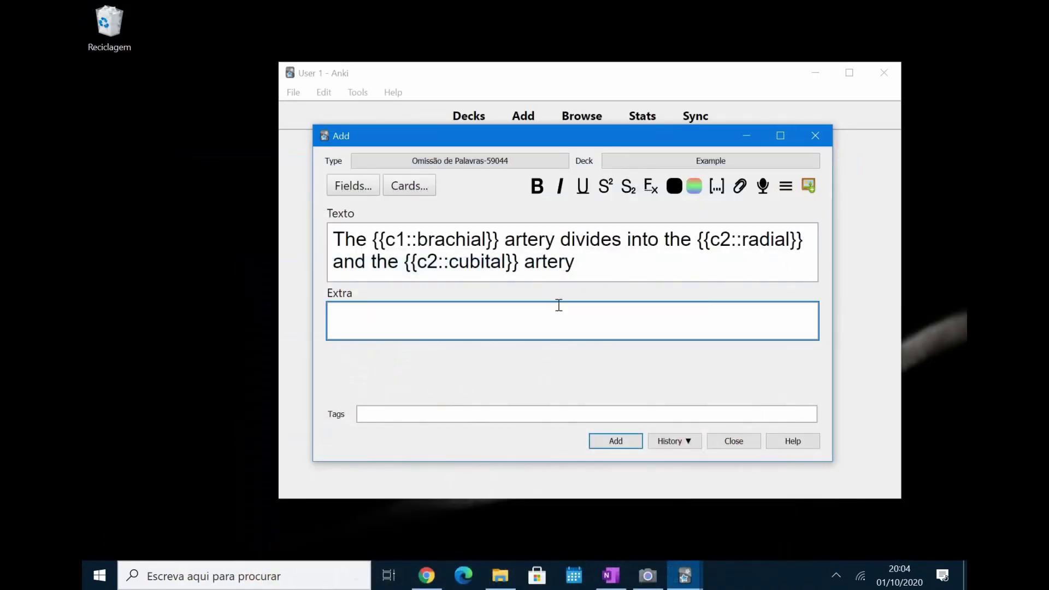
{"action": "key", "text": "ctrl+v"}
{"action": "scroll", "coordinate": [820, 257], "scroll_direction": "down", "scroll_amount": 3}
{"action": "scroll", "coordinate": [821, 204], "scroll_direction": "up", "scroll_amount": 3}
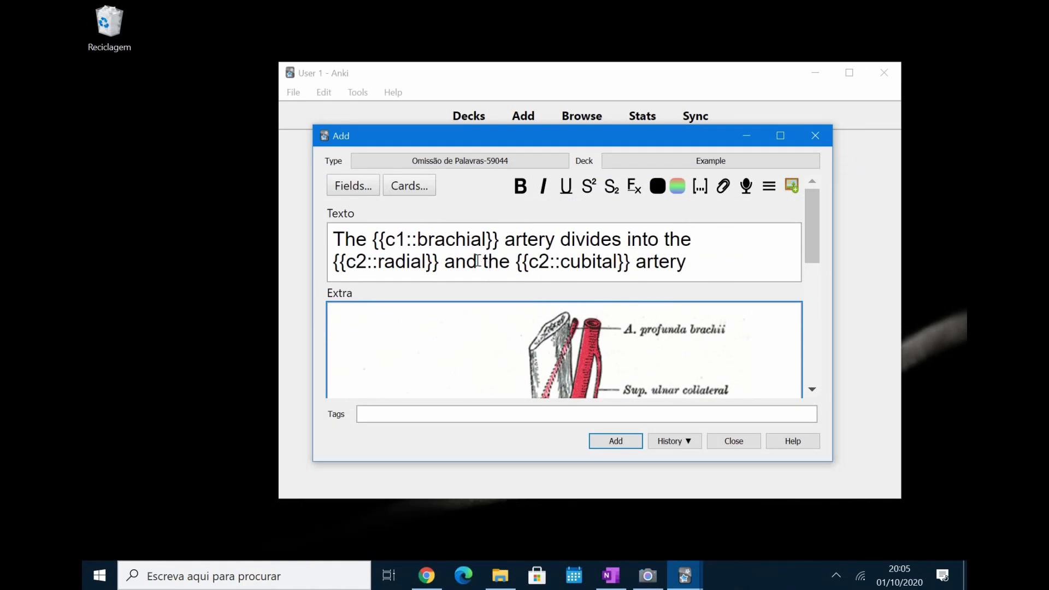
Add the note with the diagram and list the Example deck's cards in the browser.
{"action": "left_click", "coordinate": [616, 441]}
{"action": "left_click", "coordinate": [582, 115]}
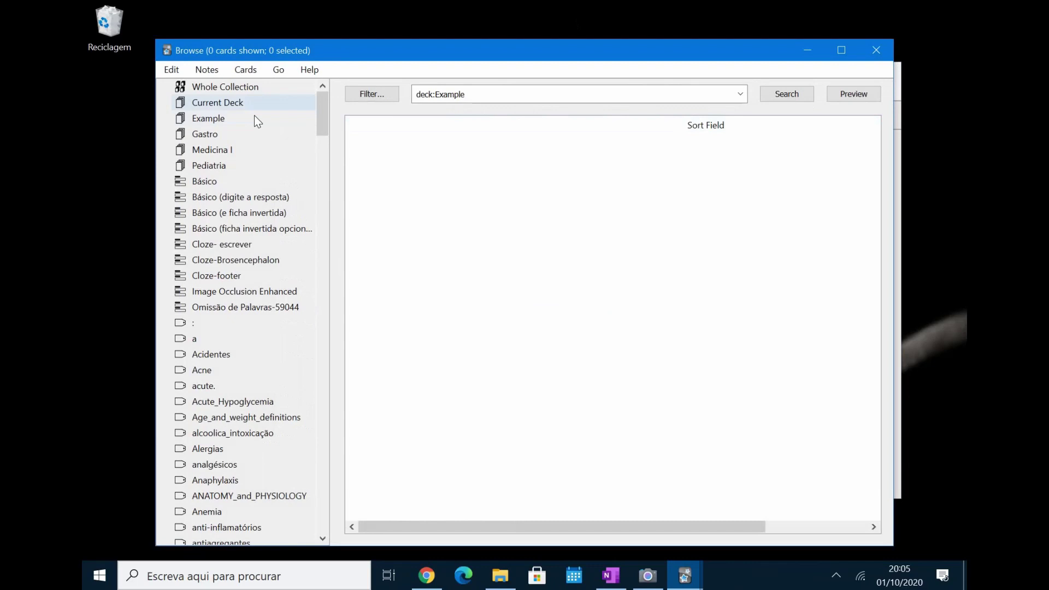
{"action": "left_click", "coordinate": [254, 116]}
Preview both brachial artery cards' answers with the diagram, then close the preview and browser.
{"action": "left_click", "coordinate": [853, 94]}
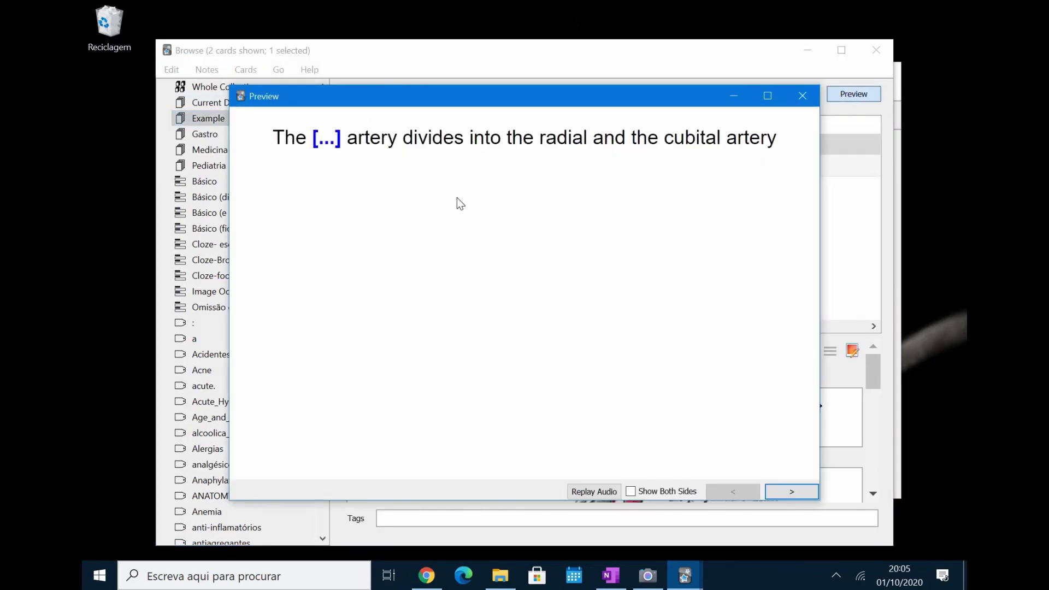
{"action": "left_click", "coordinate": [782, 492]}
{"action": "scroll", "coordinate": [808, 208], "scroll_direction": "down", "scroll_amount": 3}
{"action": "scroll", "coordinate": [808, 208], "scroll_direction": "up", "scroll_amount": 3}
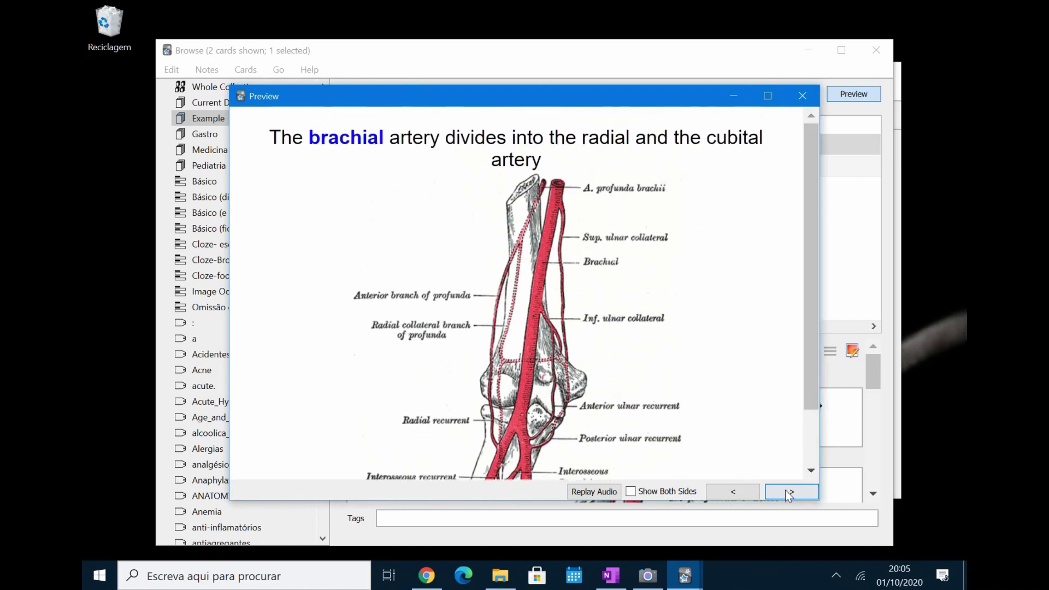
{"action": "left_click", "coordinate": [788, 492]}
{"action": "left_click", "coordinate": [785, 490]}
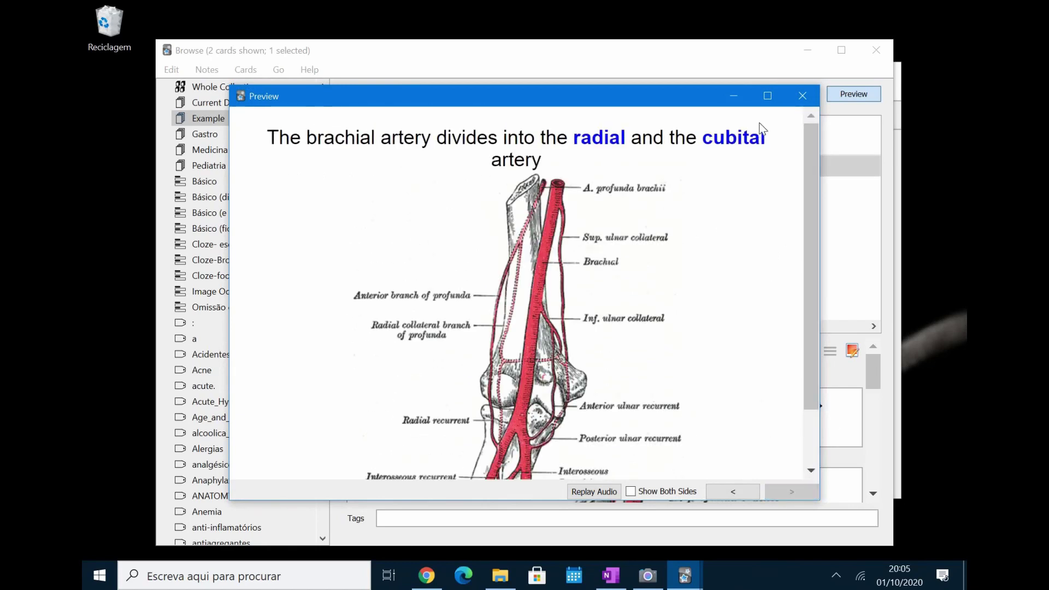
{"action": "left_click", "coordinate": [807, 50]}
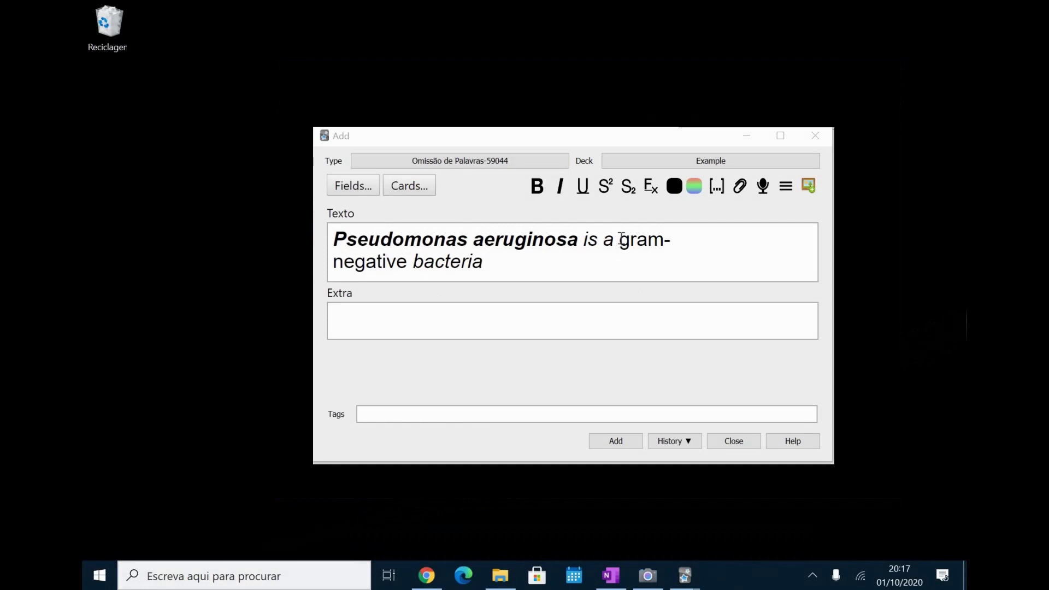
Cloze gram-negative as c1 with the hint ::gram-negative/gram-positive inside the braces.
{"action": "left_click_drag", "start_coordinate": [622, 240], "coordinate": [412, 262]}
{"action": "key", "text": "ctrl+shift+c"}
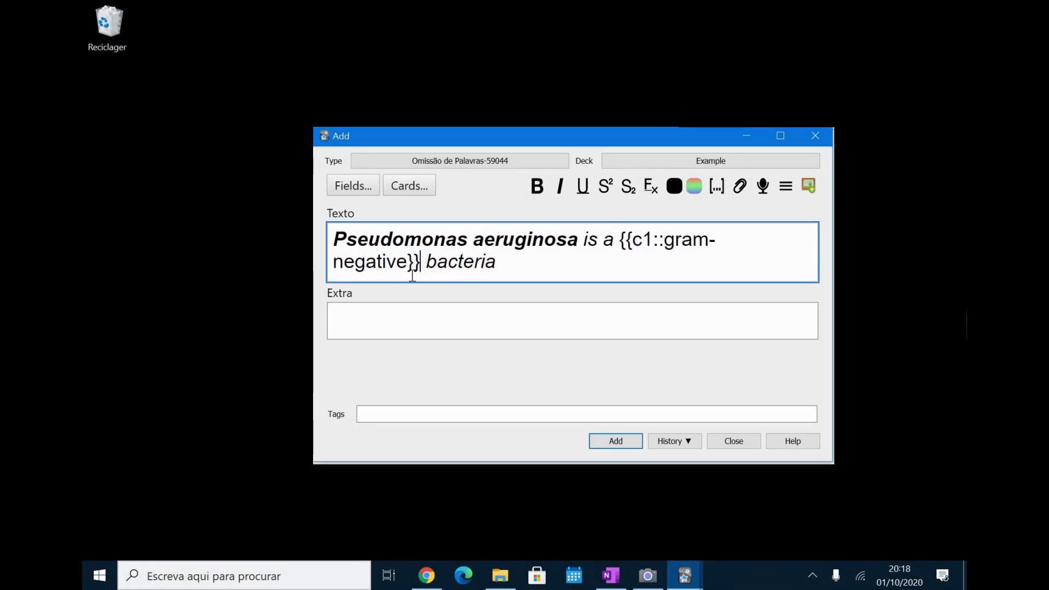
{"action": "left_click", "coordinate": [407, 262]}
{"action": "type", "text": "::"}
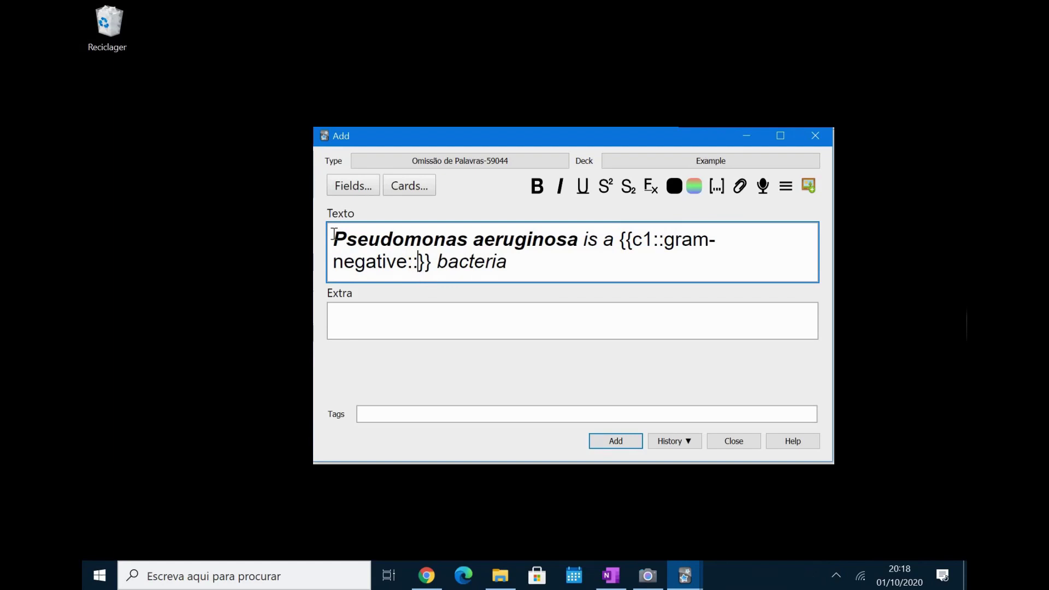
{"action": "type", "text": "gram-"}
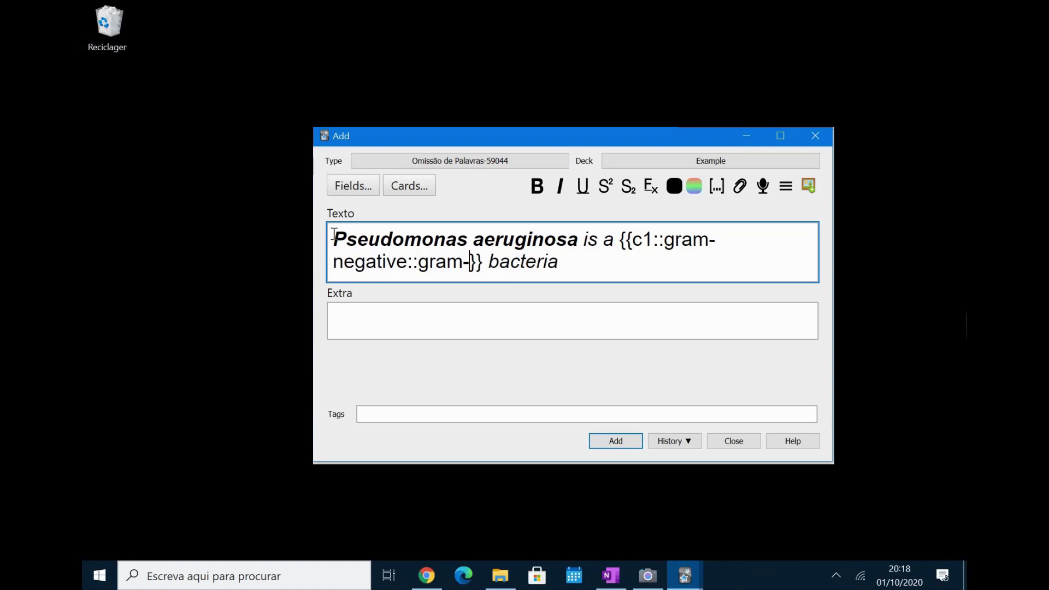
{"action": "type", "text": "negative/g"}
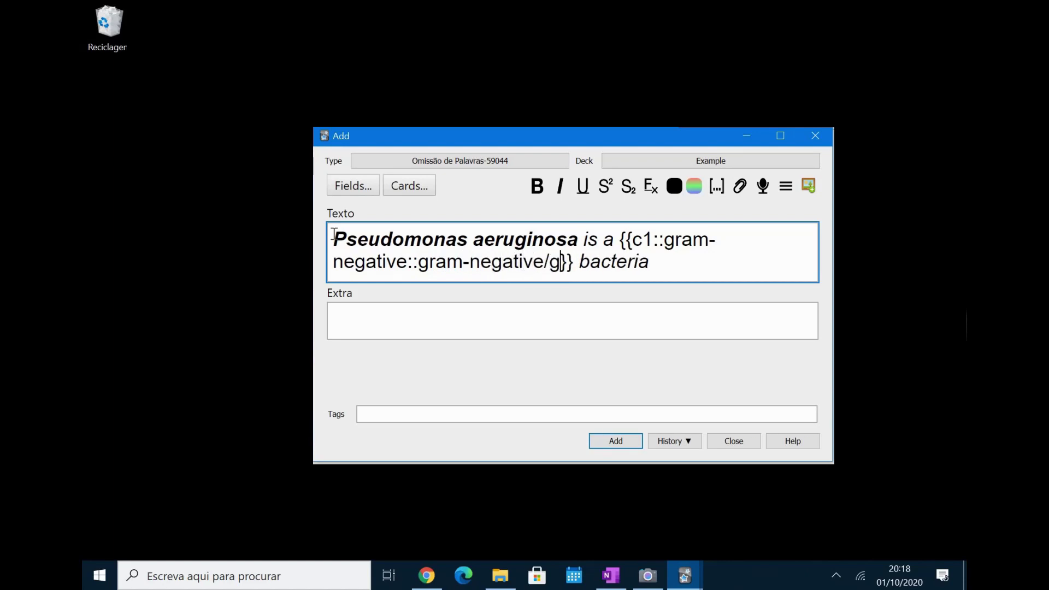
{"action": "type", "text": "ram-positive"}
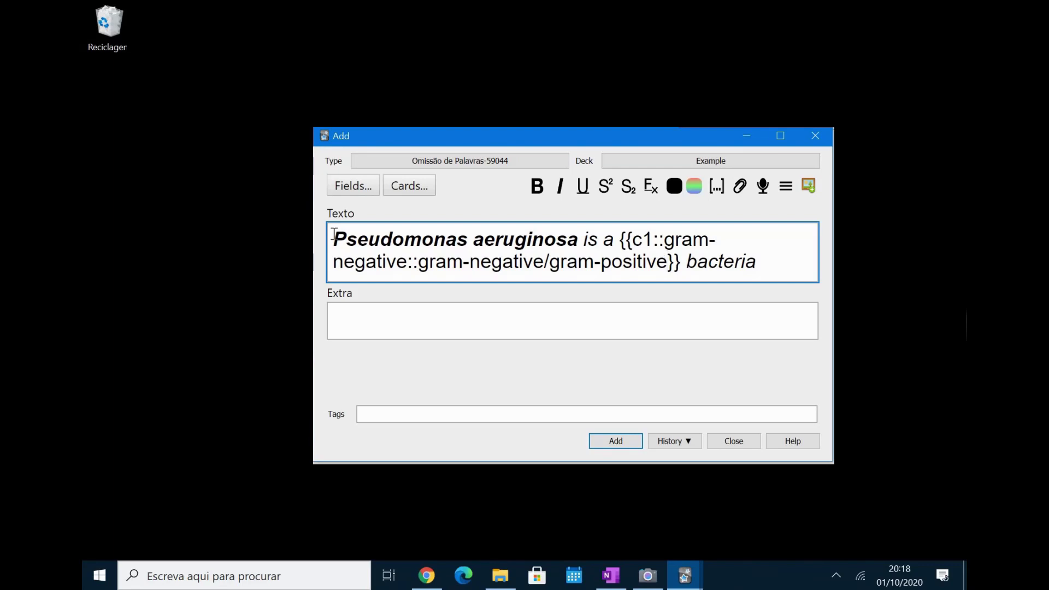
Add the Pseudomonas note and check its gram-negative/gram-positive hint in the card preview.
{"action": "left_click", "coordinate": [618, 442]}
{"action": "left_click", "coordinate": [674, 442]}
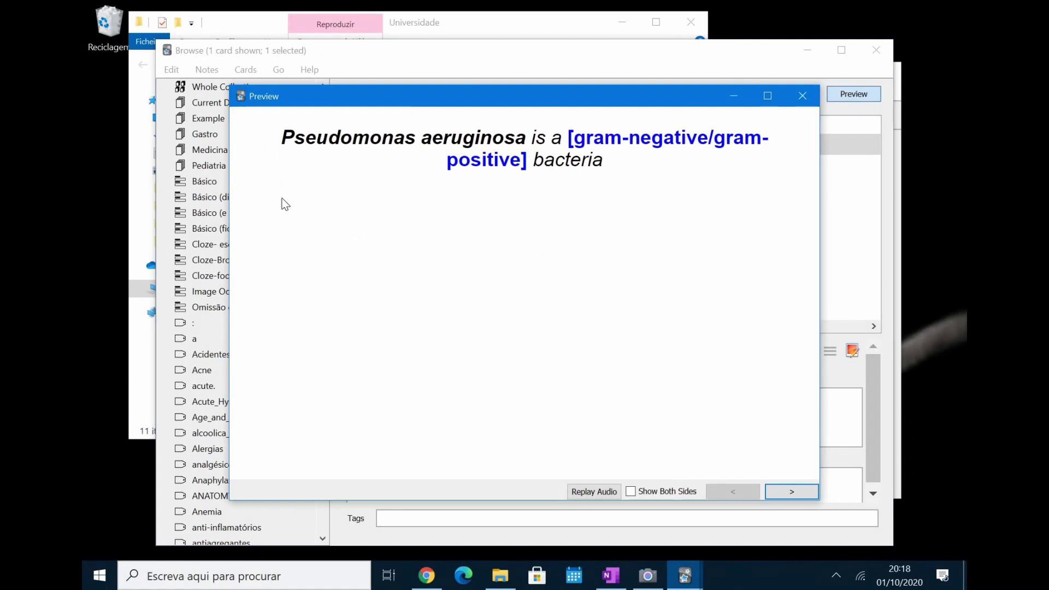
{"action": "left_click_drag", "start_coordinate": [571, 139], "coordinate": [524, 161]}
{"action": "left_click", "coordinate": [547, 185]}
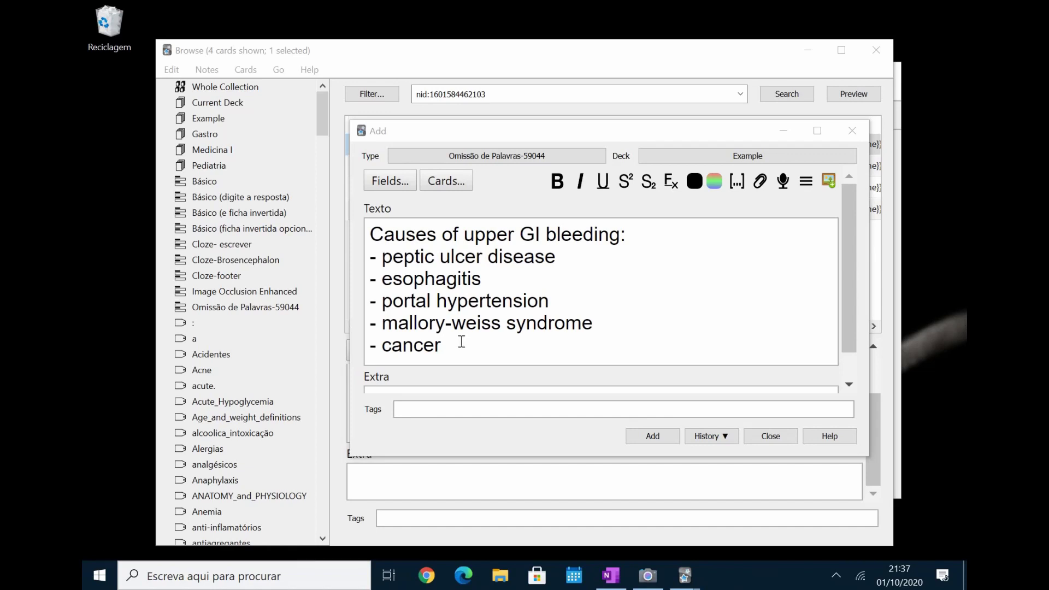
Cloze peptic ulcer disease, esophagitis, portal hypertension, Mallory-Weiss syndrome and cancer as c1–c5, then save.
{"action": "left_click_drag", "start_coordinate": [462, 342], "coordinate": [372, 253]}
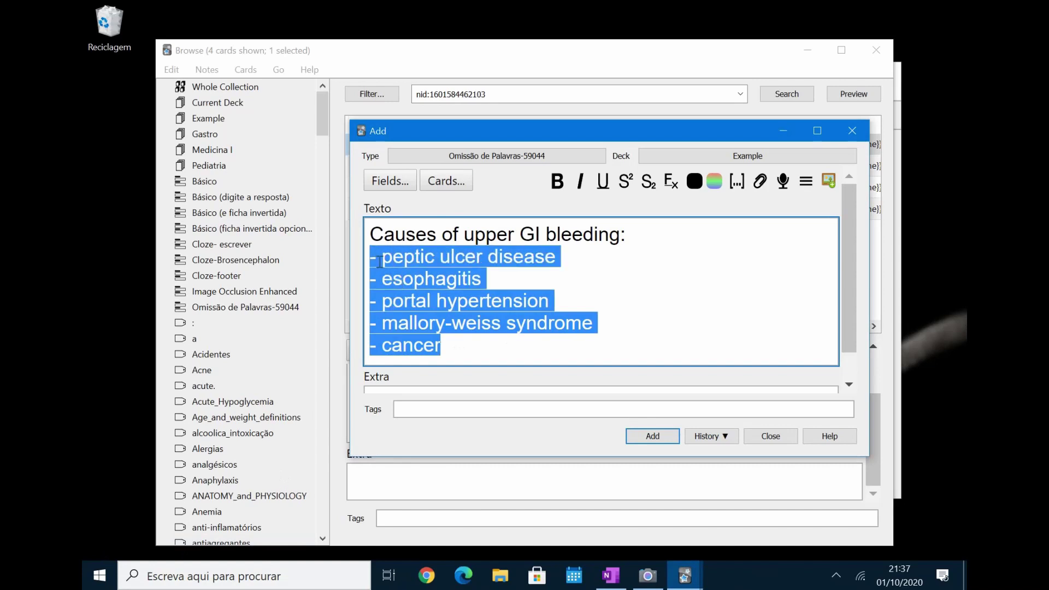
{"action": "left_click", "coordinate": [376, 257]}
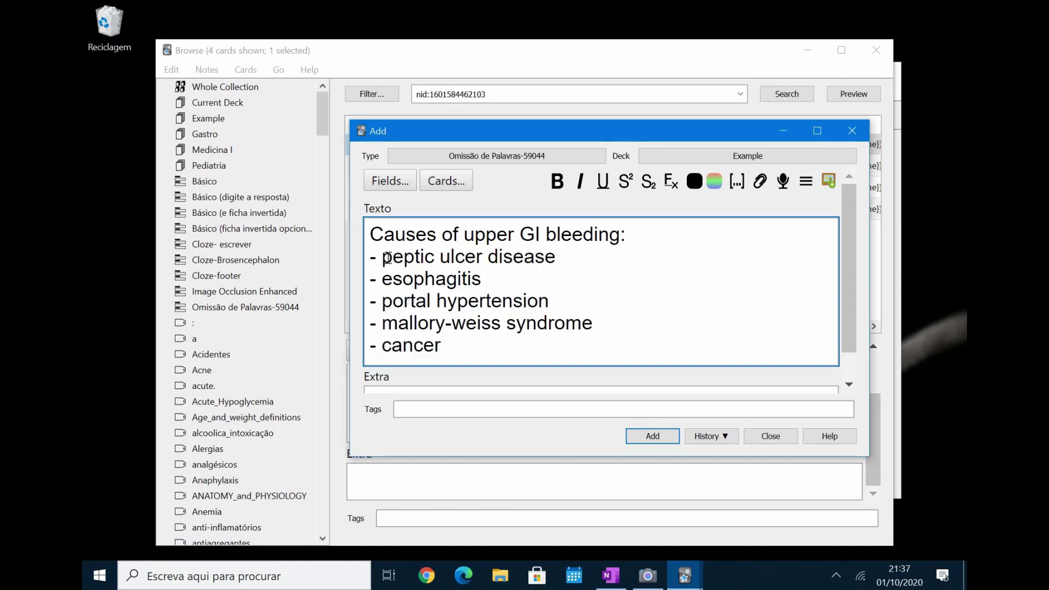
{"action": "left_click_drag", "start_coordinate": [380, 256], "coordinate": [561, 257]}
{"action": "key", "text": "ctrl+shift+c"}
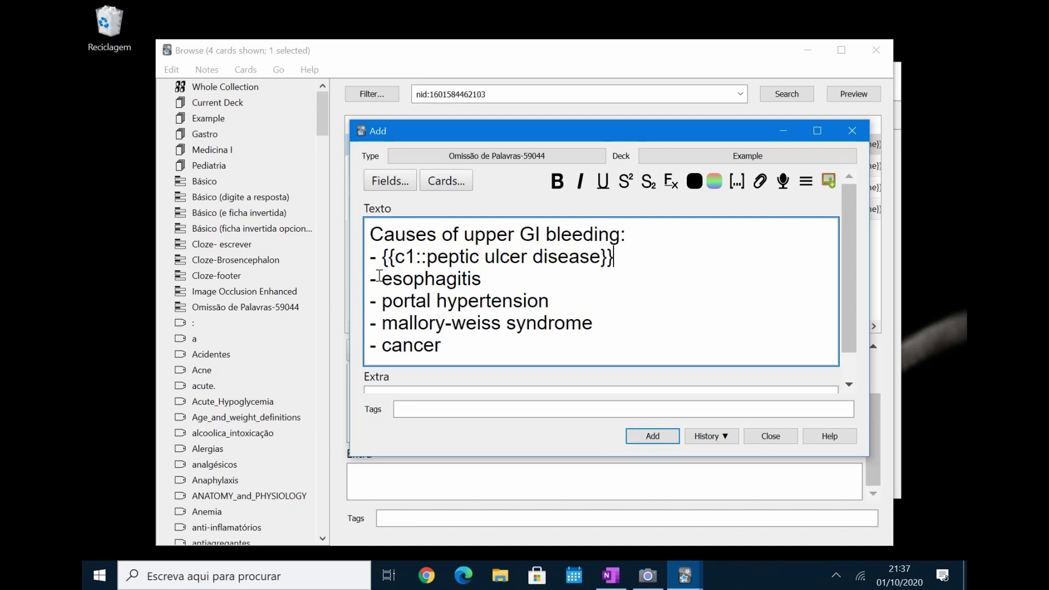
{"action": "left_click_drag", "start_coordinate": [381, 277], "coordinate": [482, 278]}
{"action": "key", "text": "ctrl+shift+c"}
{"action": "left_click_drag", "start_coordinate": [381, 300], "coordinate": [593, 324]}
{"action": "key", "text": "ctrl+shift+c"}
{"action": "key", "text": "ctrl+shift+c"}
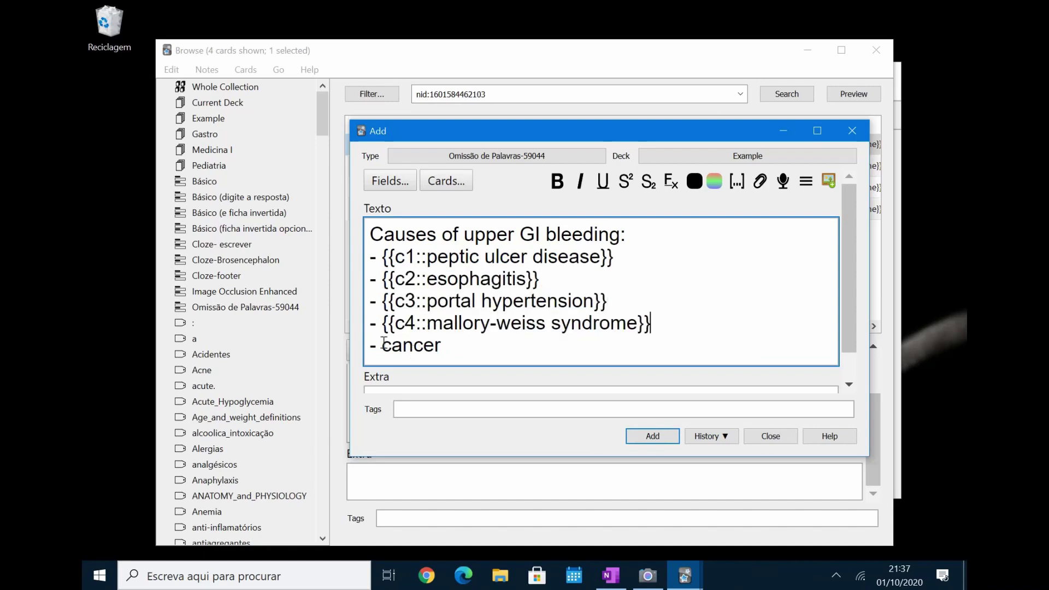
{"action": "left_click_drag", "start_coordinate": [381, 345], "coordinate": [449, 345]}
{"action": "key", "text": "ctrl+shift+c"}
{"action": "key", "text": "ctrl+Return"}
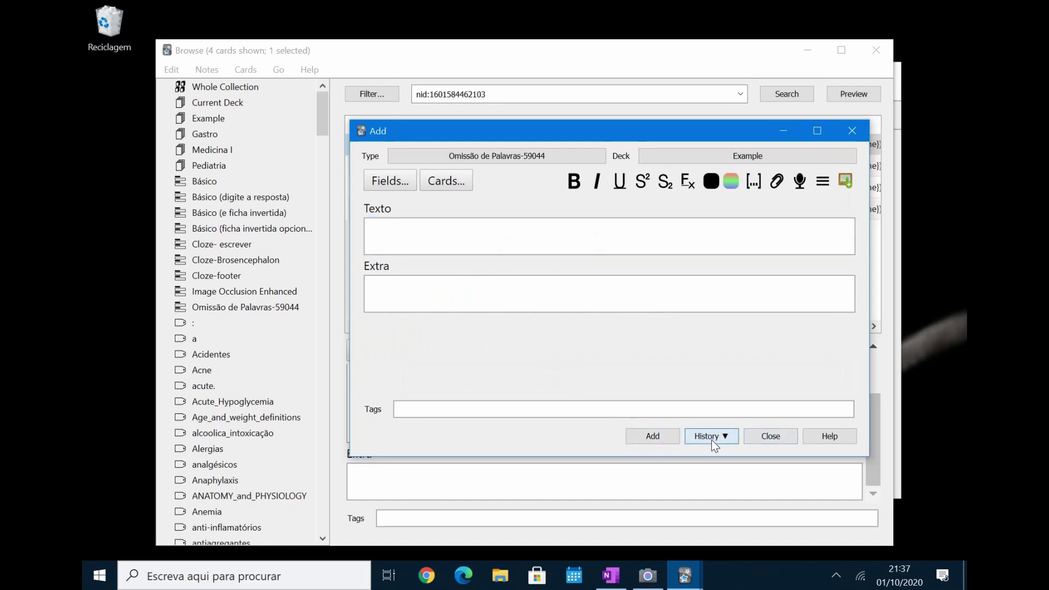
Open the GI bleeding note from History and preview its peptic ulcer and esophagitis cards.
{"action": "left_click", "coordinate": [712, 440]}
{"action": "left_click", "coordinate": [727, 438]}
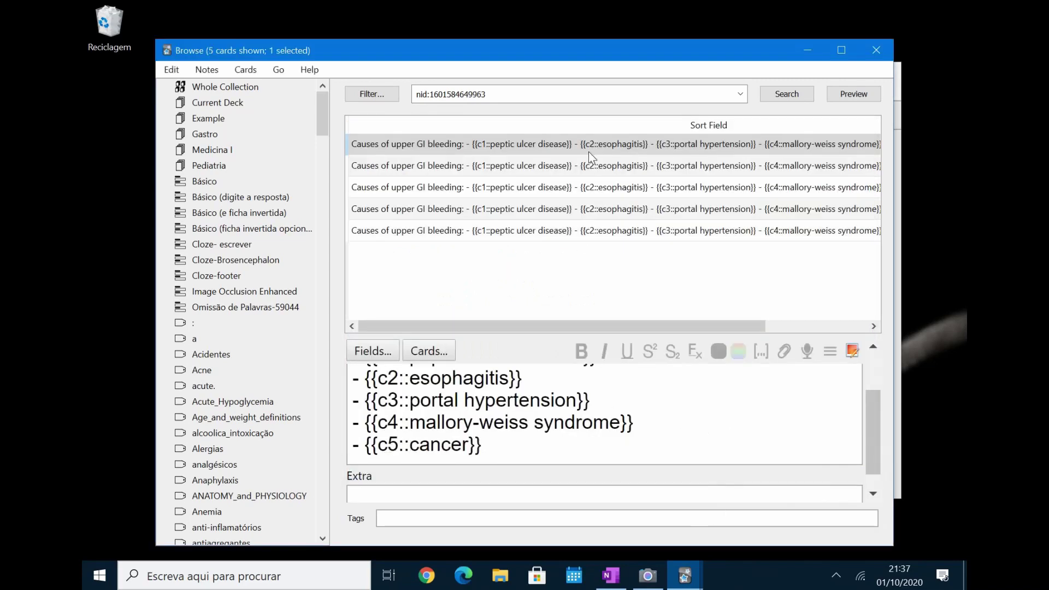
{"action": "left_click", "coordinate": [850, 99]}
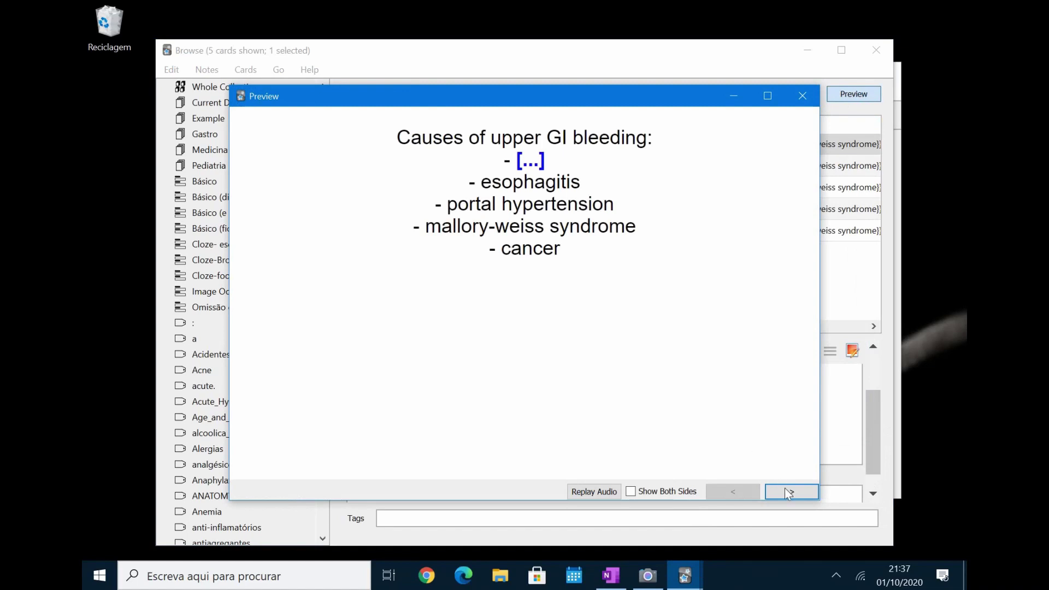
{"action": "left_click", "coordinate": [784, 492]}
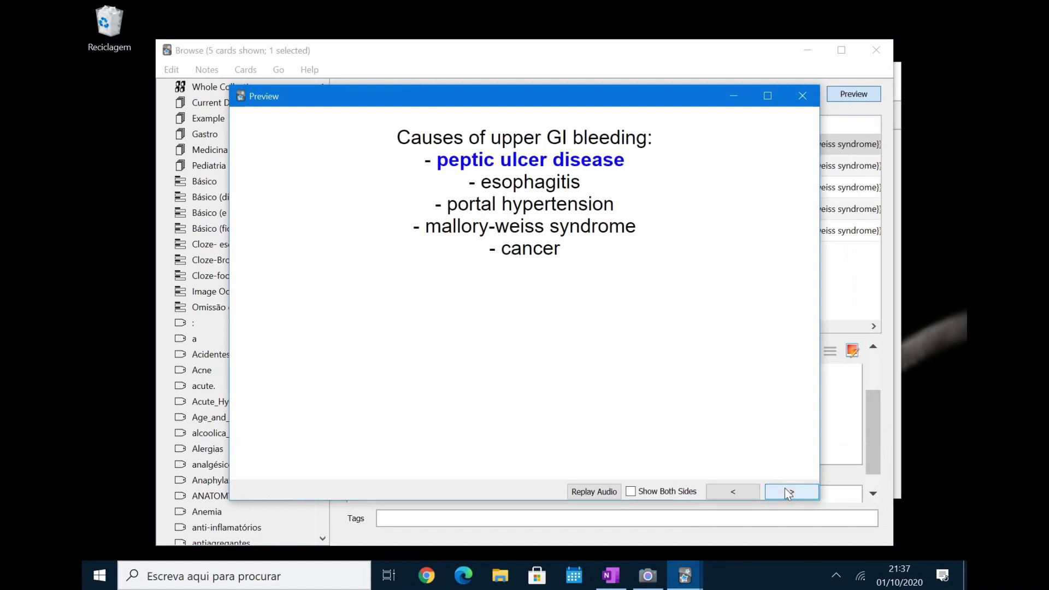
{"action": "left_click", "coordinate": [785, 492]}
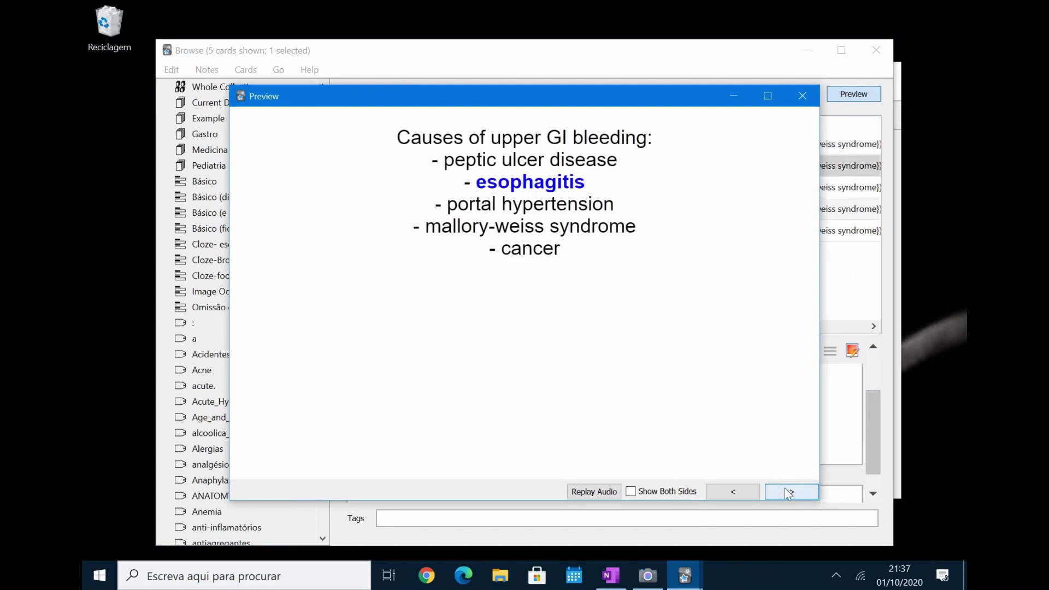
{"action": "left_click", "coordinate": [802, 96]}
{"action": "scroll", "coordinate": [495, 415], "scroll_direction": "up", "scroll_amount": 1}
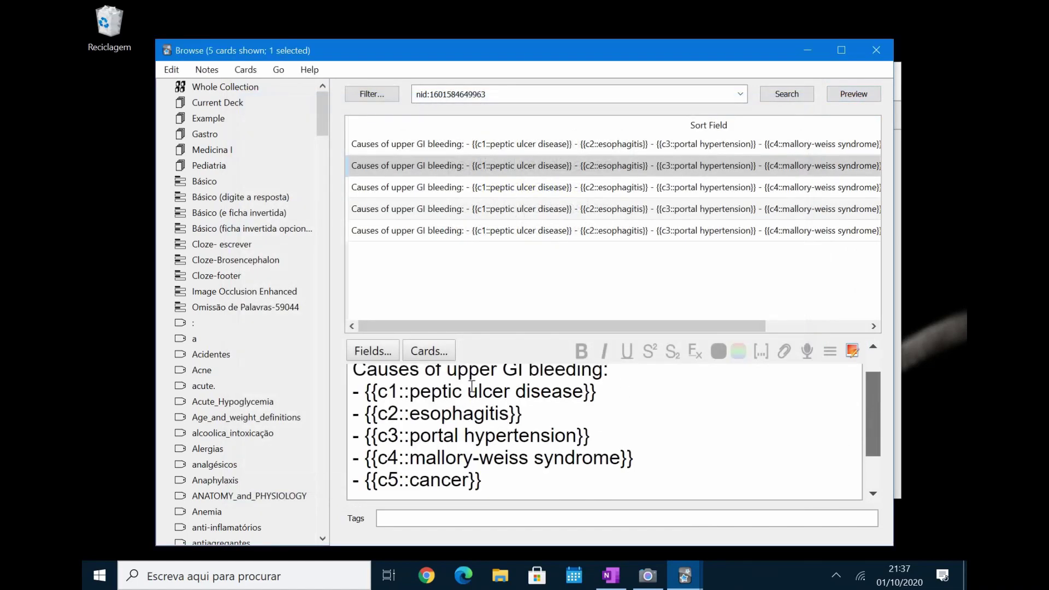
Lower the cloze numbers on the esophagitis, portal hypertension, Mallory-Weiss and cancer lines.
{"action": "left_click", "coordinate": [397, 415]}
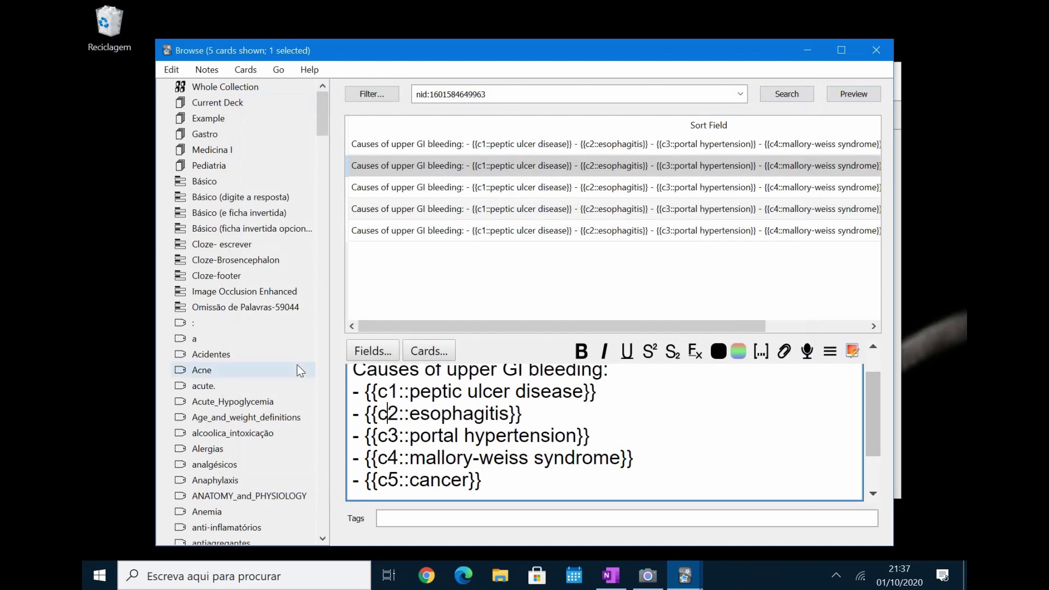
{"action": "key", "text": "BackSpace"}
{"action": "type", "text": "1"}
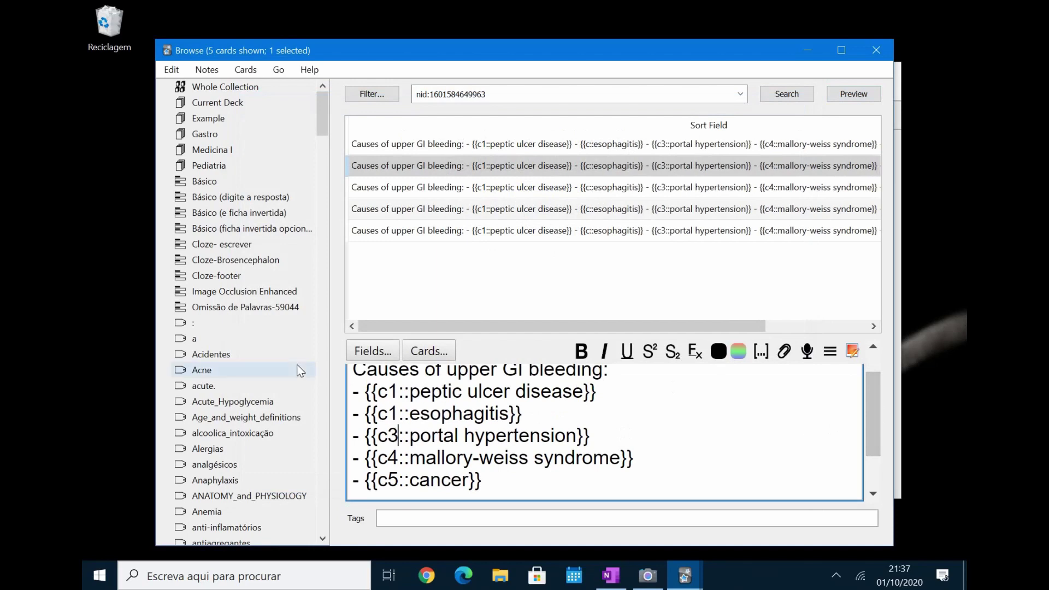
{"action": "key", "text": "Down"}
{"action": "key", "text": "BackSpace"}
{"action": "type", "text": "2"}
{"action": "key", "text": "Down"}
{"action": "key", "text": "BackSpace"}
{"action": "type", "text": "2"}
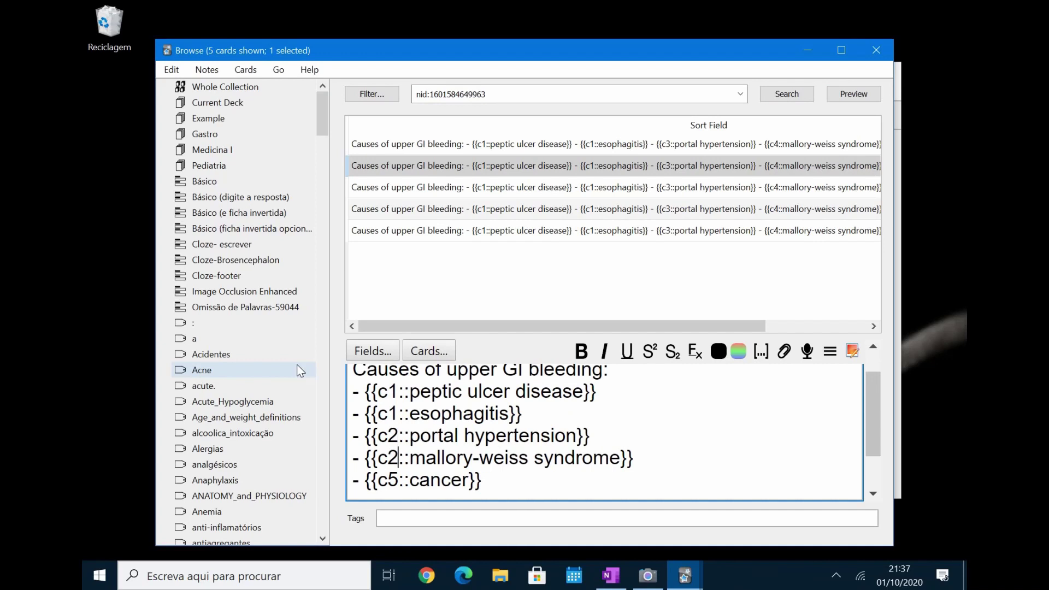
{"action": "key", "text": "Down"}
{"action": "key", "text": "BackSpace"}
{"action": "type", "text": "3"}
{"action": "key", "text": "BackSpace"}
{"action": "type", "text": "2"}
Finish renumbering the portal hypertension, Mallory-Weiss and cancer clozes to c1.
{"action": "key", "text": "Up"}
{"action": "key", "text": "Up"}
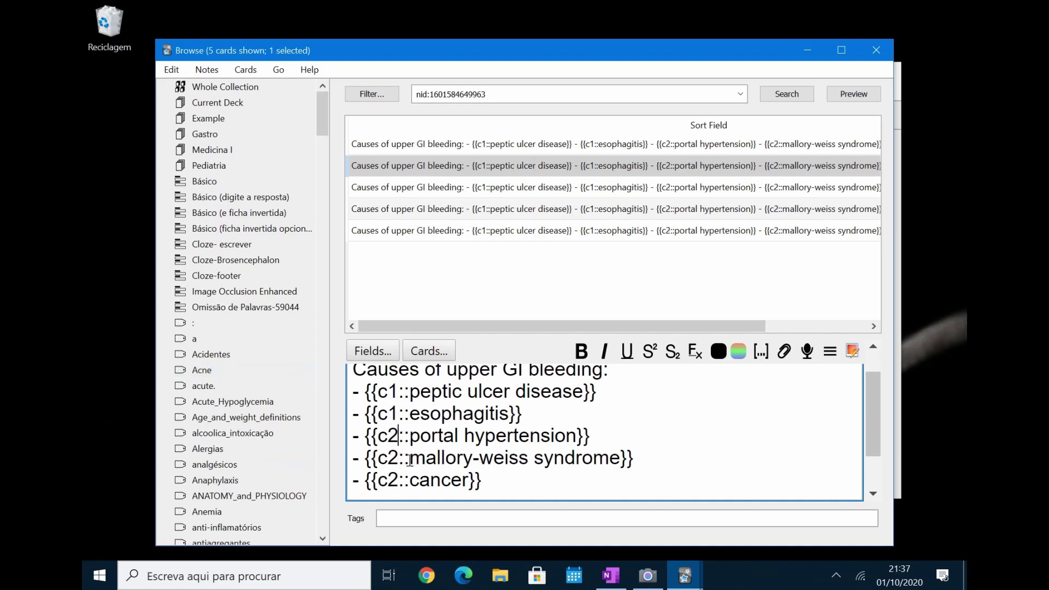
{"action": "key", "text": "BackSpace"}
{"action": "type", "text": "1"}
{"action": "key", "text": "Down"}
{"action": "key", "text": "BackSpace"}
{"action": "type", "text": "1"}
{"action": "key", "text": "Down"}
{"action": "key", "text": "BackSpace"}
{"action": "type", "text": "1"}
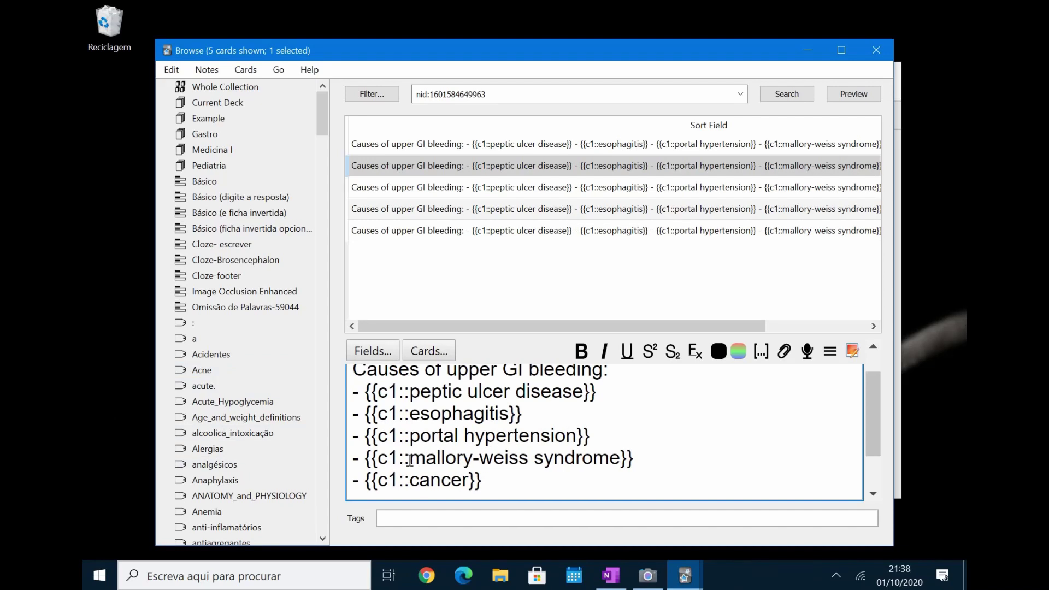